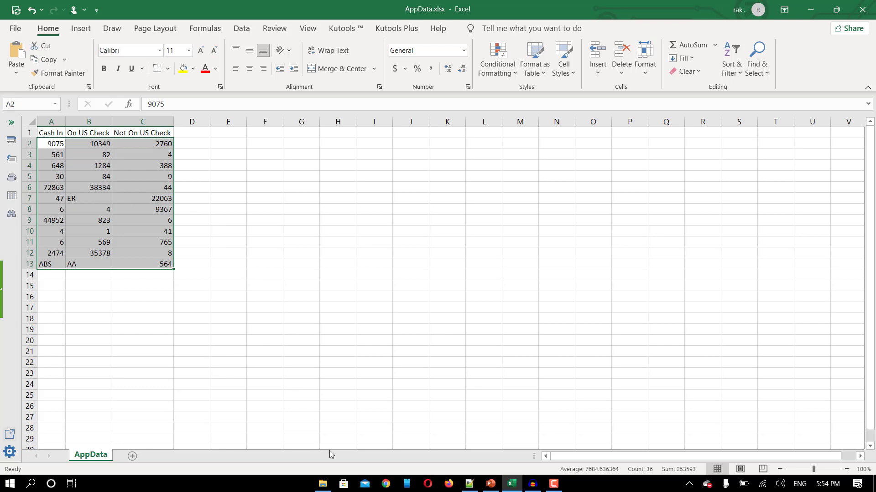
Switch to File Explorer and examine the XAML workflow files in the Framework folder.
left_click(323, 484)
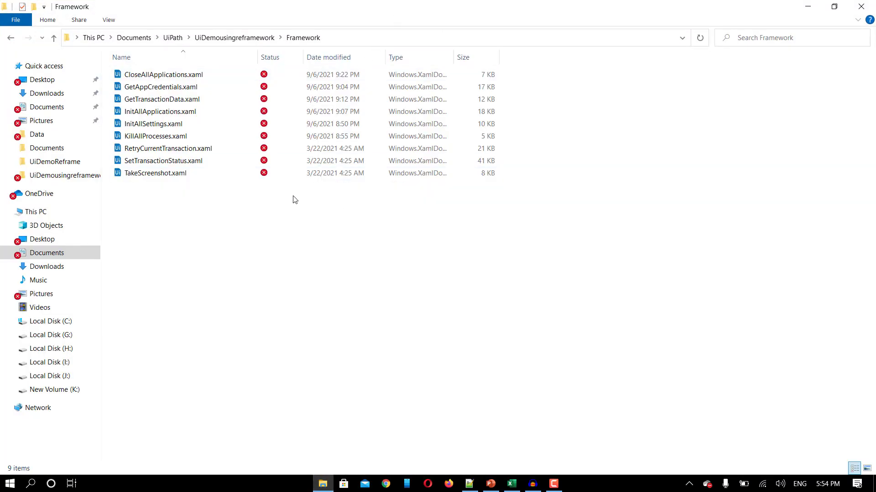
left_click(193, 85)
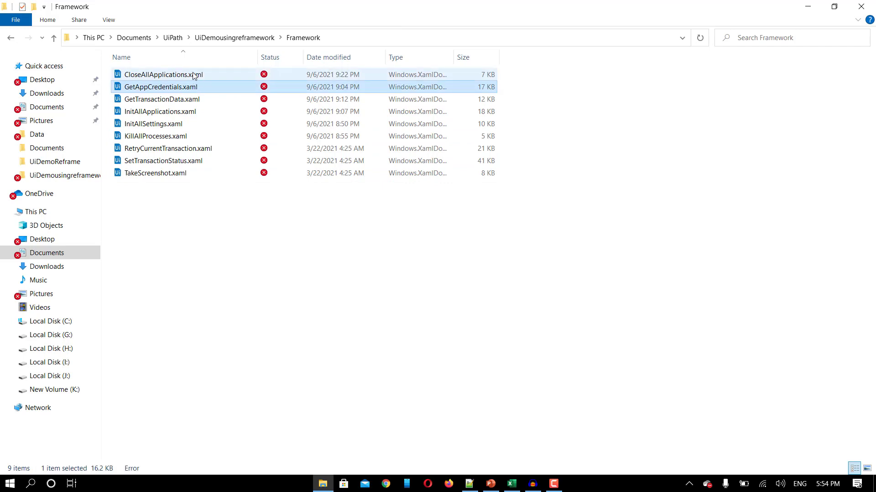
left_click(193, 74)
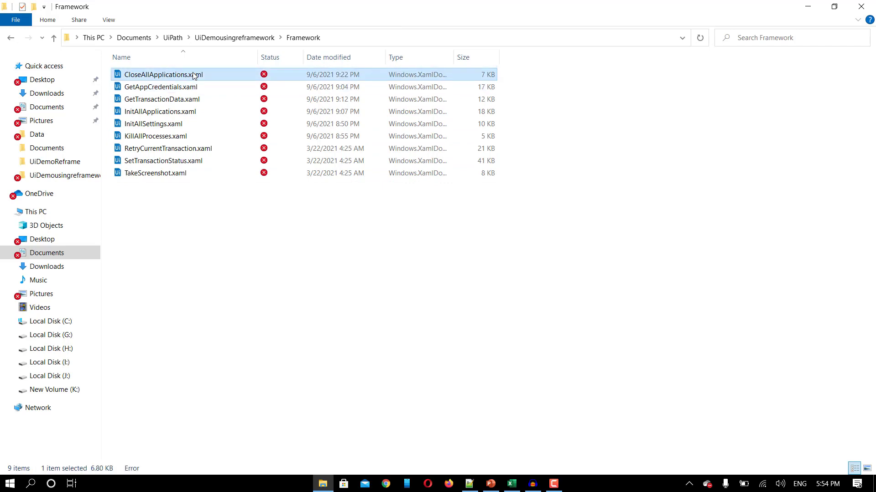
left_click_drag(228, 218, 165, 74)
left_click(209, 215)
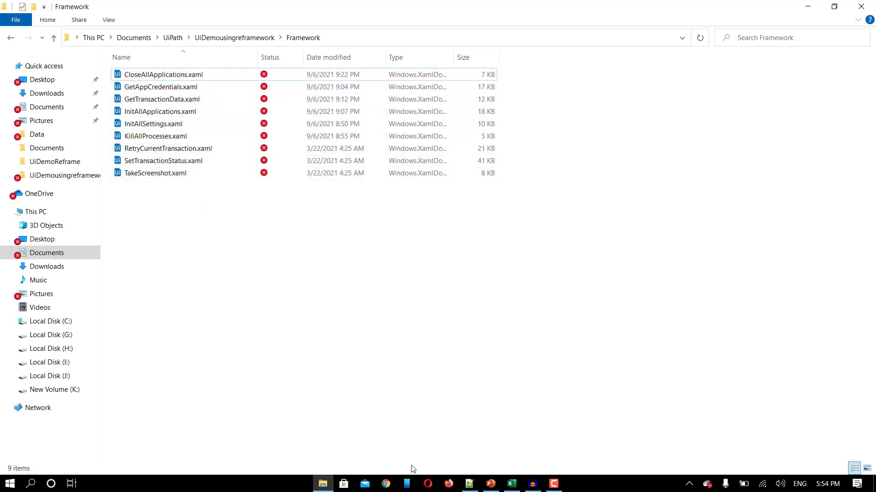
Write the array {"1","2","3"} in a new Notepad document, highlight it, and minimize the window.
key("super+r")
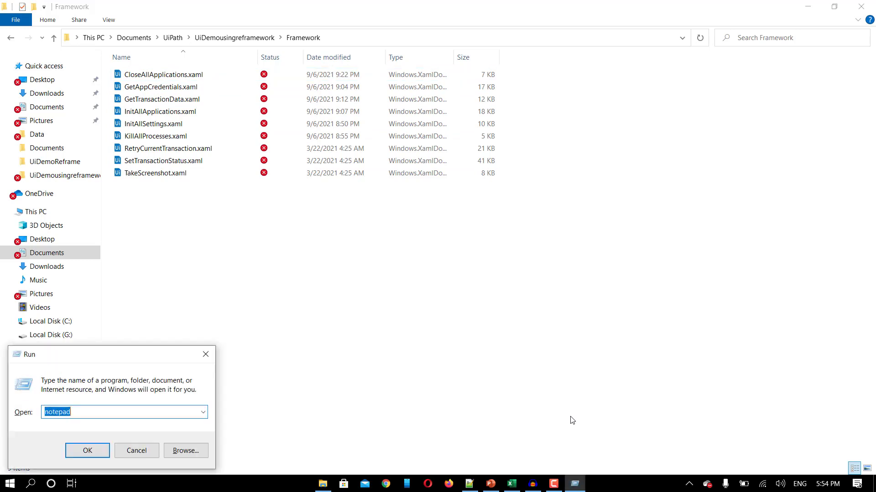
key("Return")
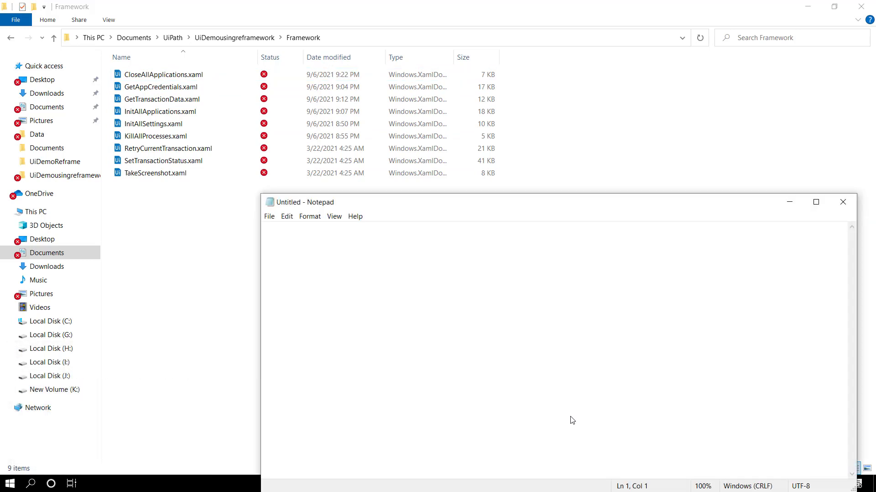
type("{}")
type("\"\"")
key("Left")
type("1")
key("Right")
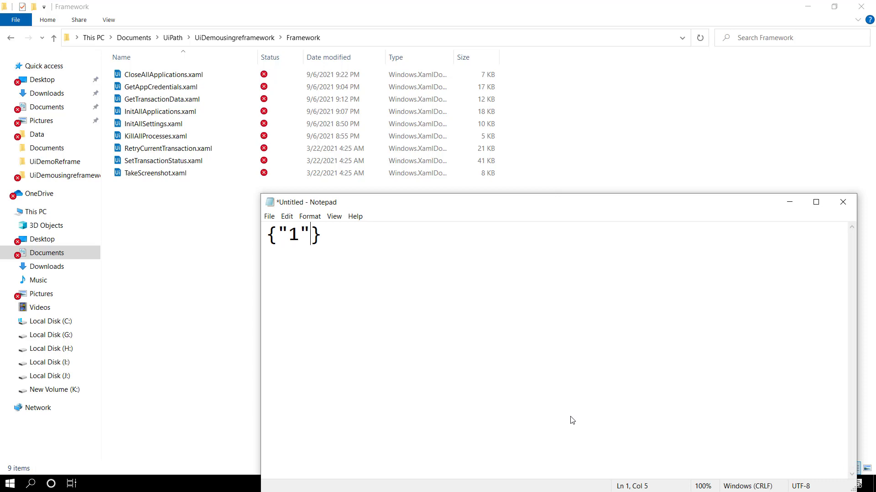
type(",\"\"")
key("Left")
type("2")
key("Right")
type(",\"2\",\"3")
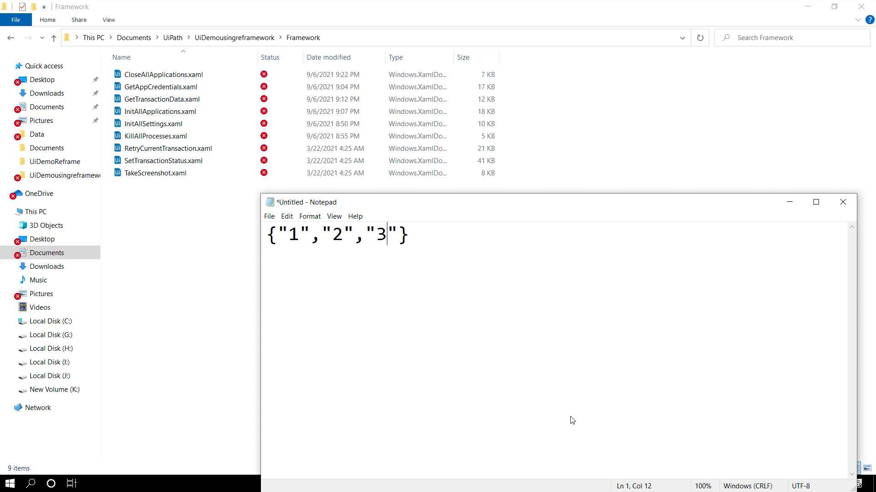
left_click_drag(433, 239, 265, 233)
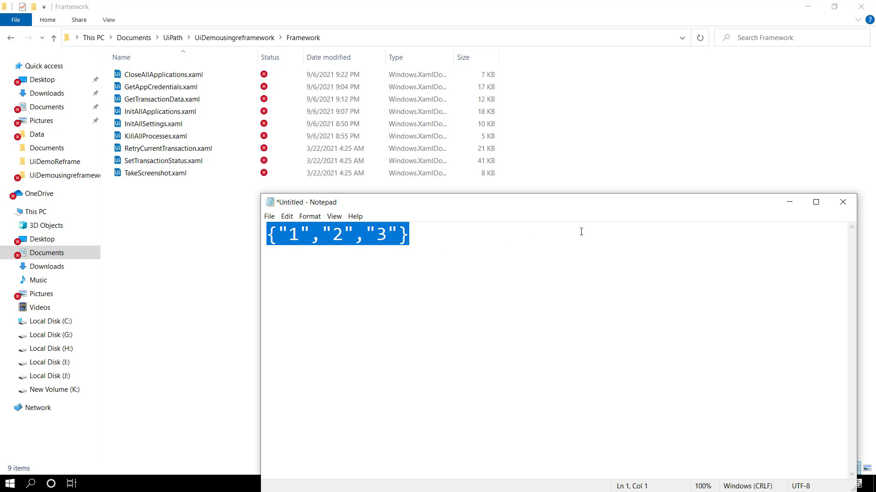
left_click(789, 202)
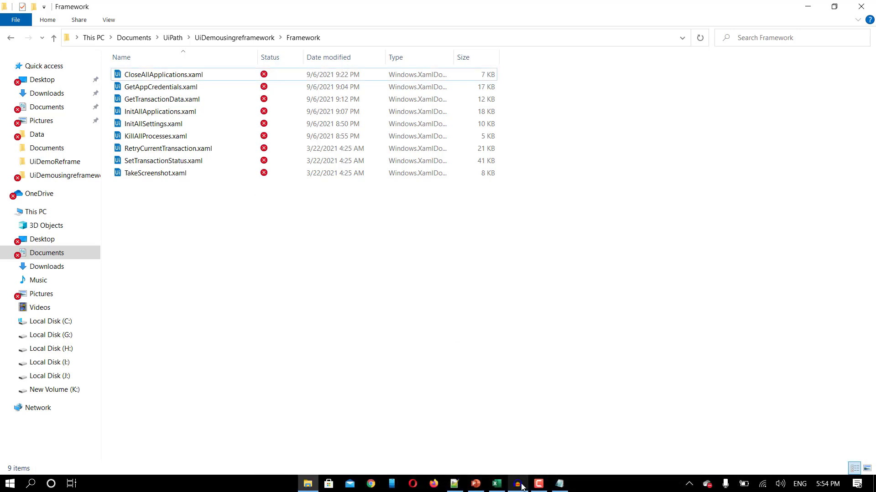
Review the transaction item diagram in PowerPoint, then highlight row 3 of the AppData sheet in Excel as an example.
left_click(474, 484)
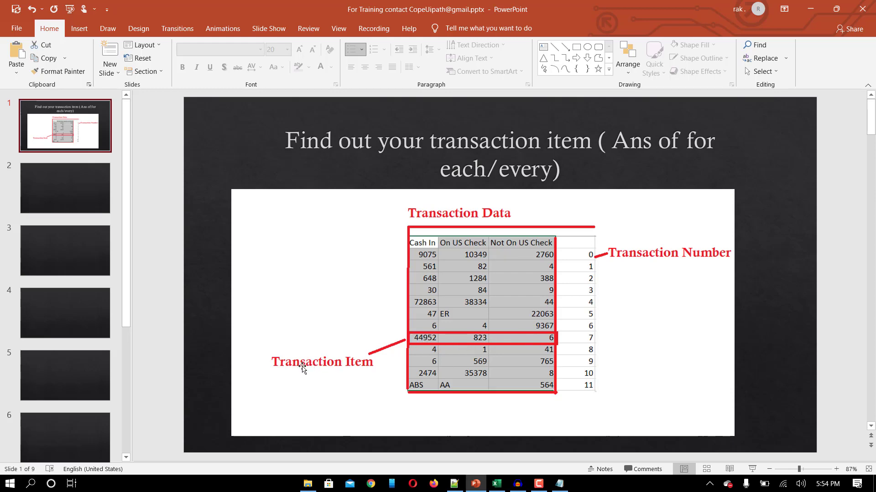
left_click(496, 484)
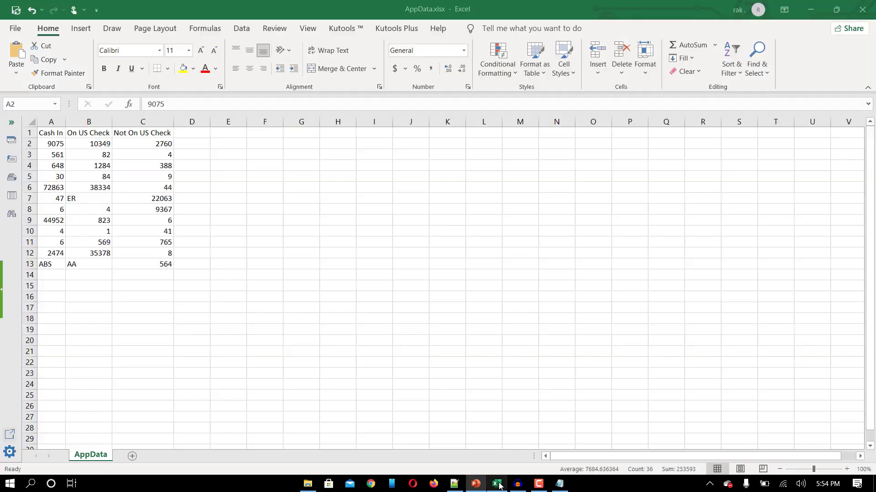
left_click(32, 154)
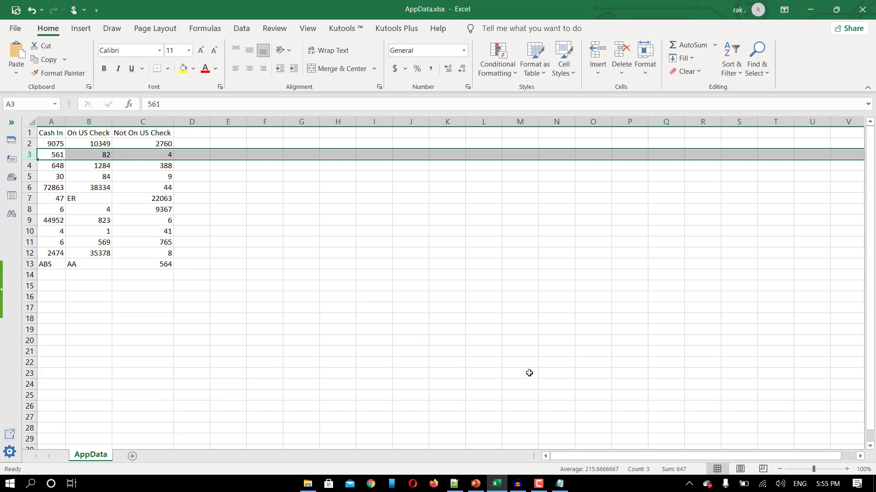
Return to the Notepad array and highlight its elements 1, 2 and 3 one after another.
left_click(559, 483)
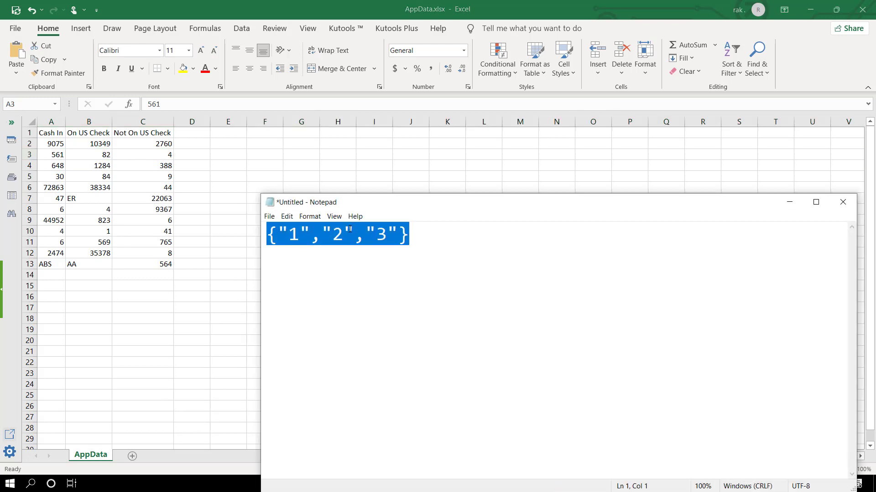
left_click(299, 237)
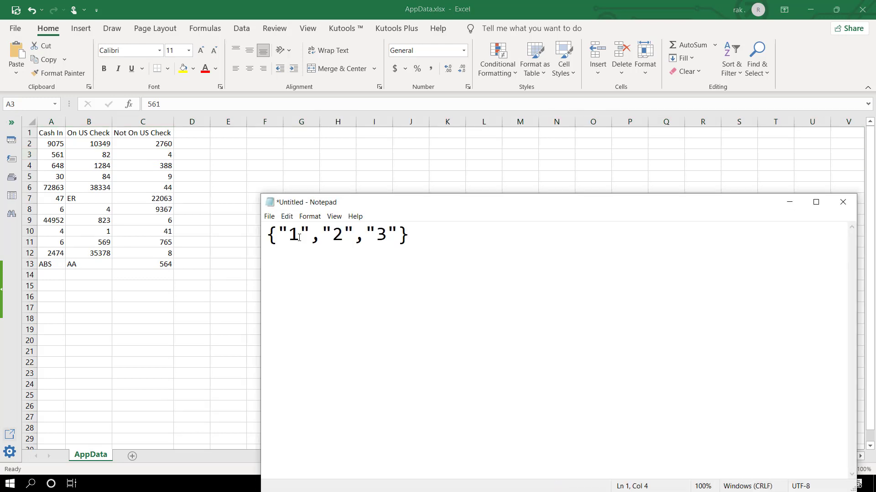
key("shift+Left")
left_click(342, 239)
key("shift+Left")
left_click(389, 238)
key("shift+Left")
Replace the first two array elements with abc.txt and bj.txt, highlight bj.txt, and minimize Notepad.
left_click(295, 234)
key("shift+Left")
type("abc")
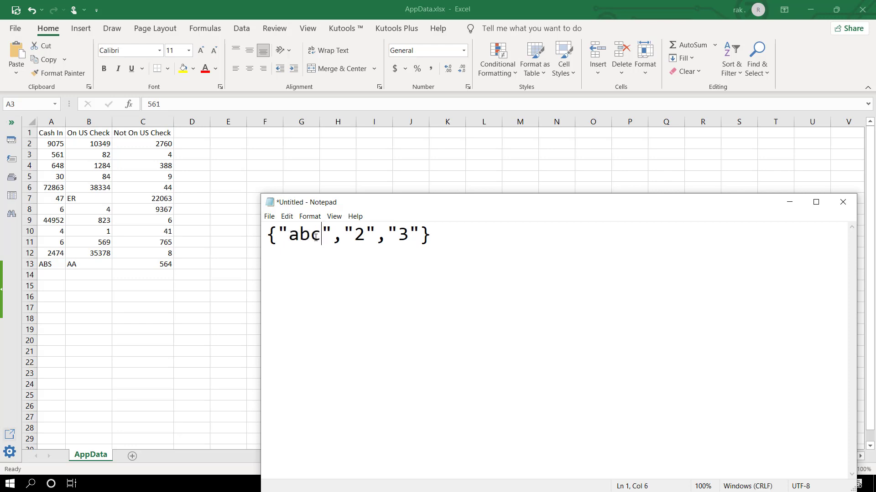
type(".txt")
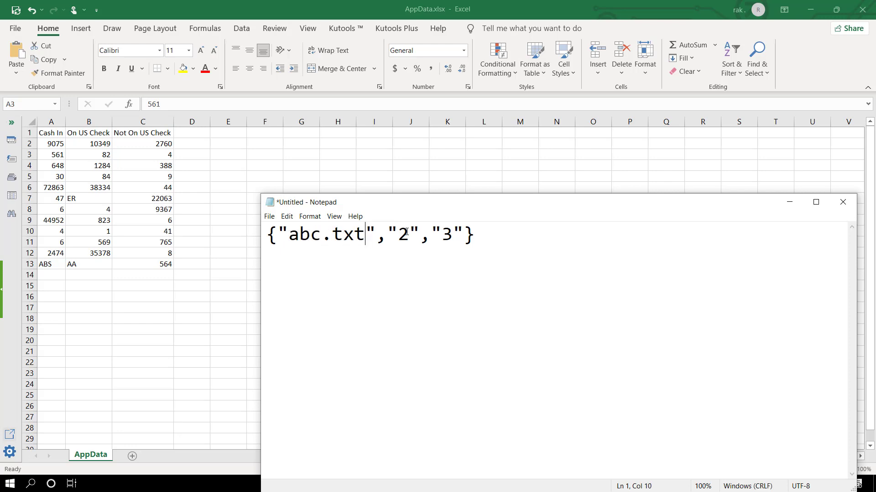
left_click_drag(406, 232, 397, 233)
type("bj")
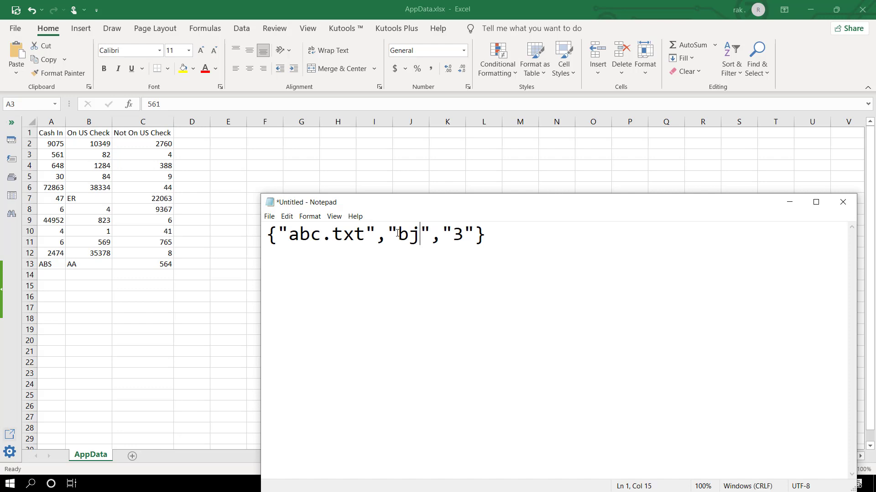
type(".txt")
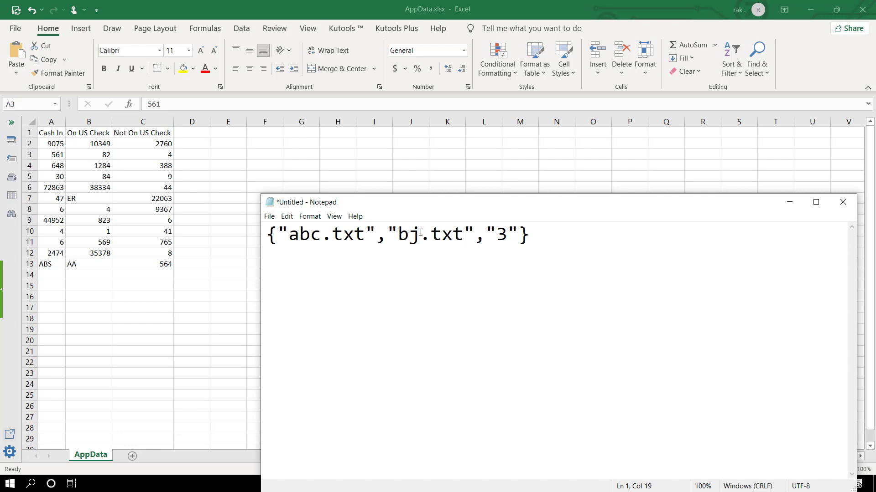
left_click_drag(400, 234, 460, 234)
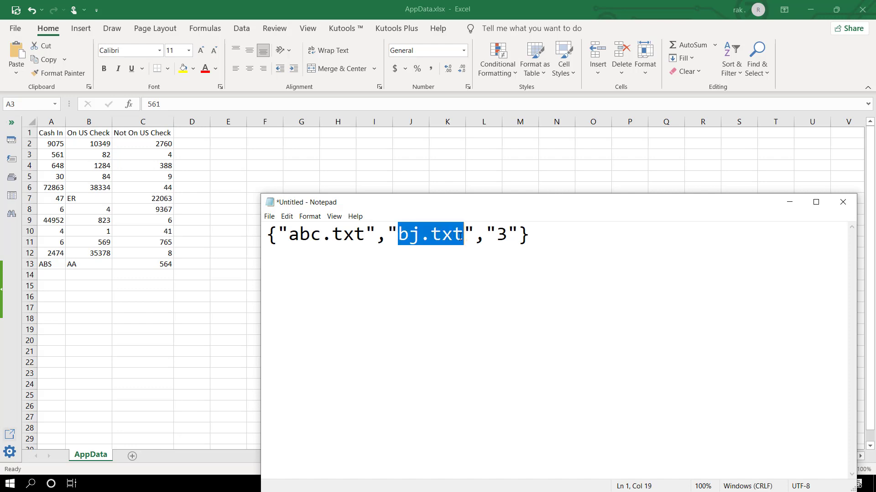
left_click(789, 203)
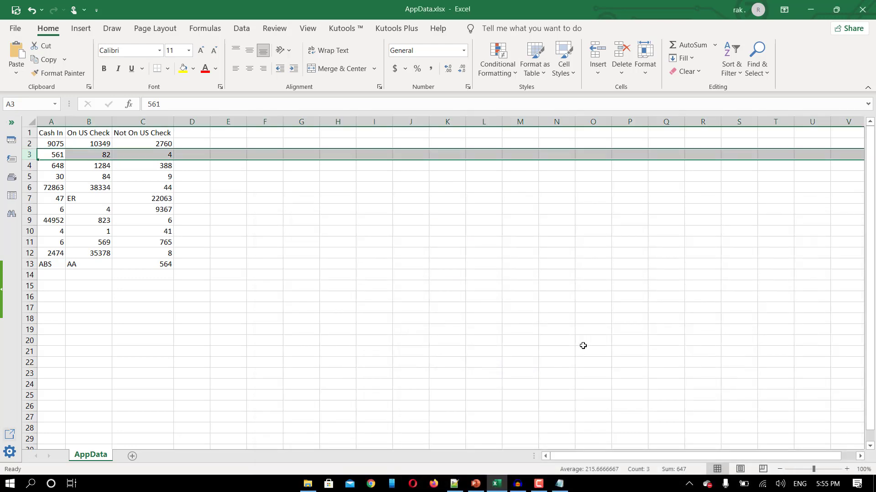
Check the transaction numbers on the PowerPoint slide and return to the AppData workbook in Excel.
left_click(475, 484)
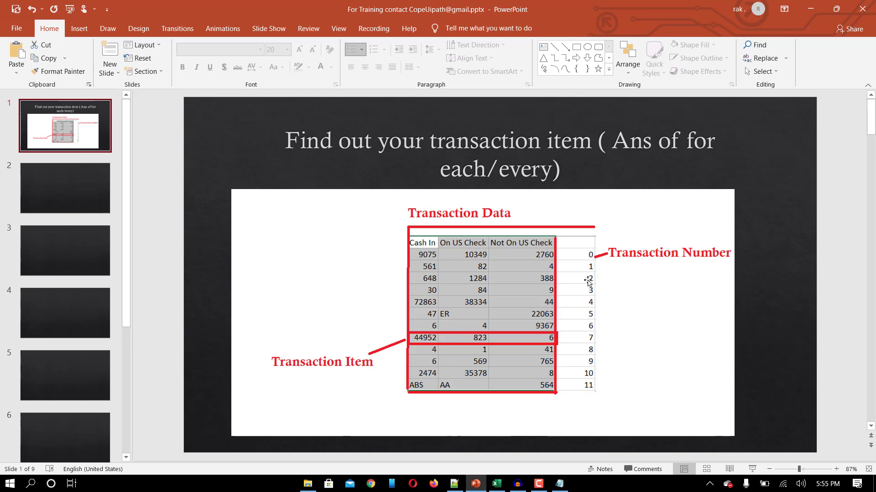
left_click(498, 486)
left_click(274, 296)
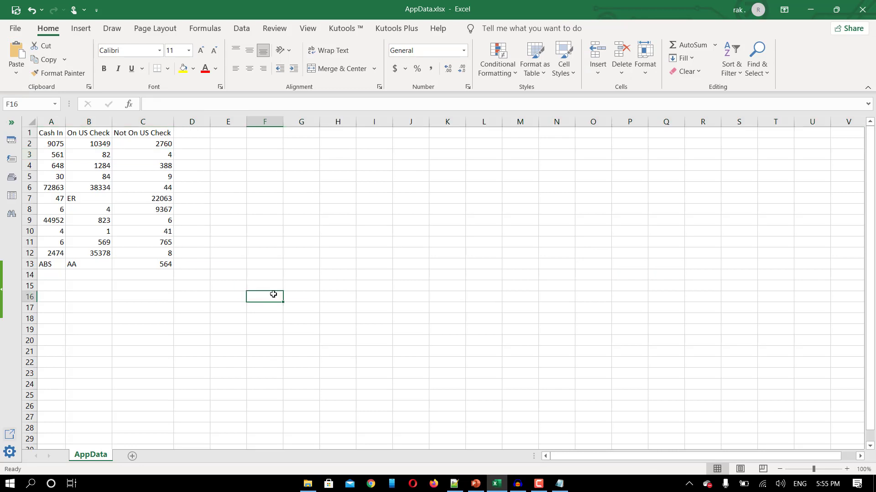
Number the data rows from 0 to 11 in cells D2 to D13, beside the Not On US Check column.
left_click(196, 145)
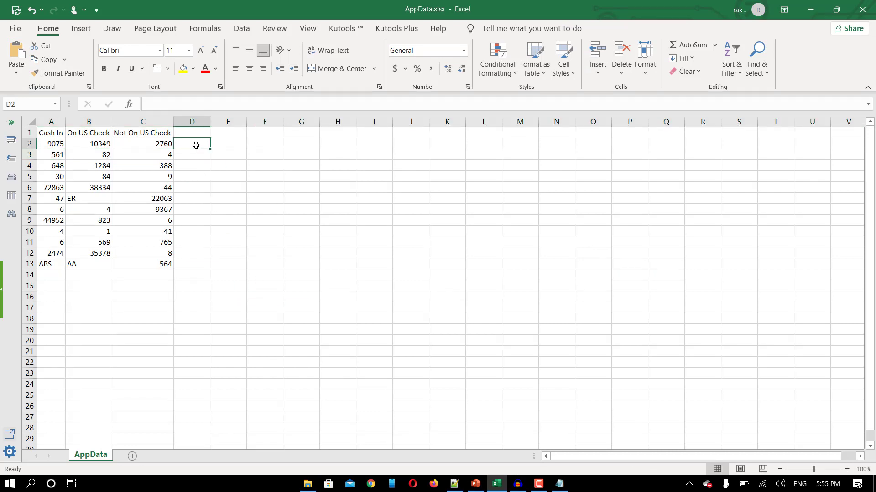
type("0")
key("Return")
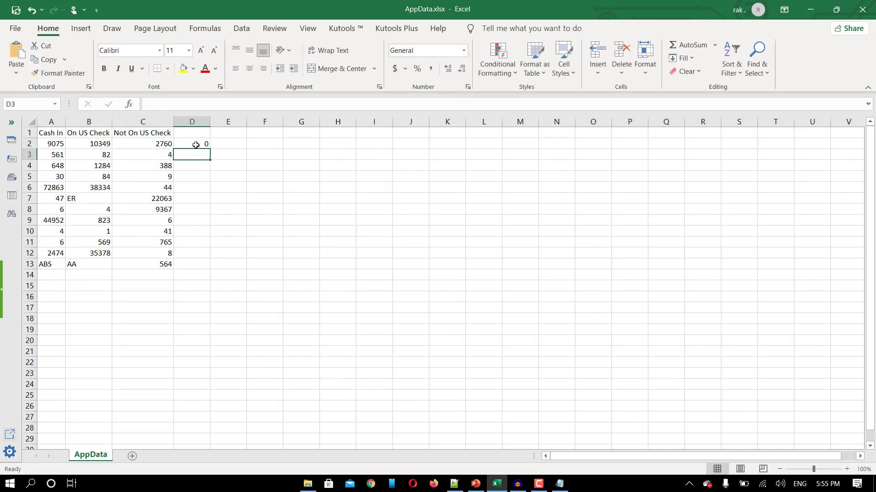
type("1")
key("Return")
type("2")
key("Return")
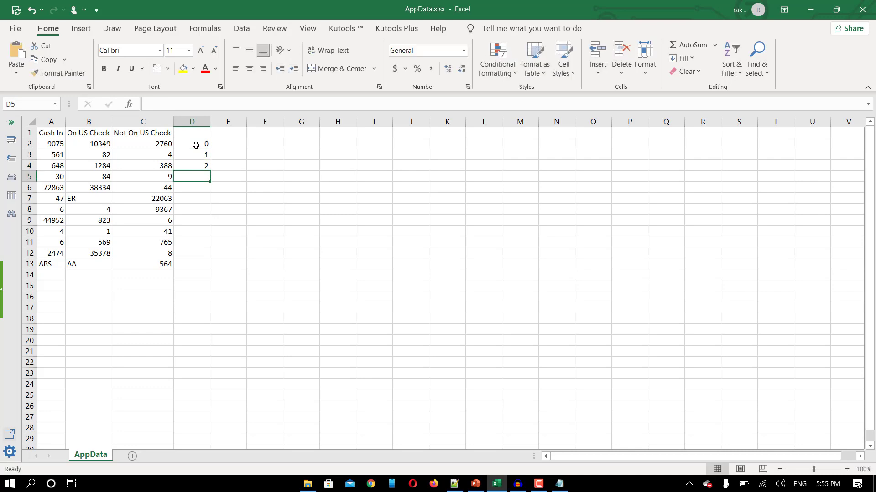
left_click_drag(196, 145, 211, 268)
left_click(259, 260)
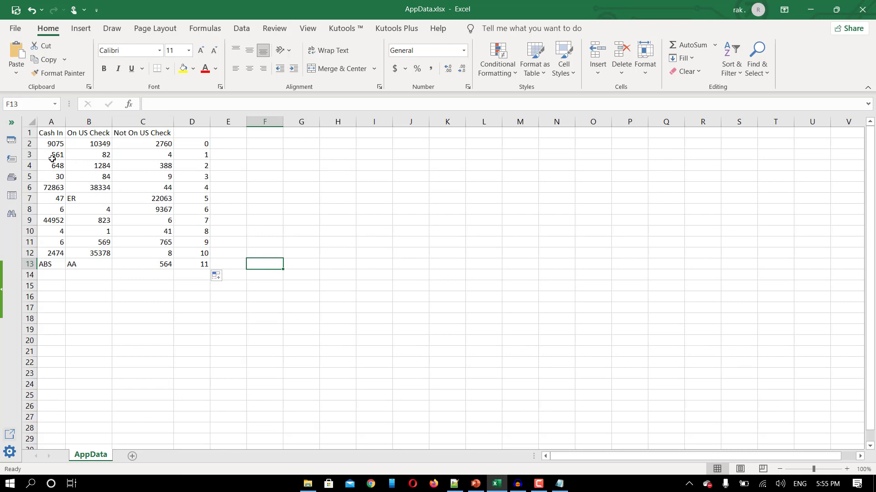
Highlight row 2 and its number in D2 to examine how a transaction item matches its transaction number.
left_click(29, 144)
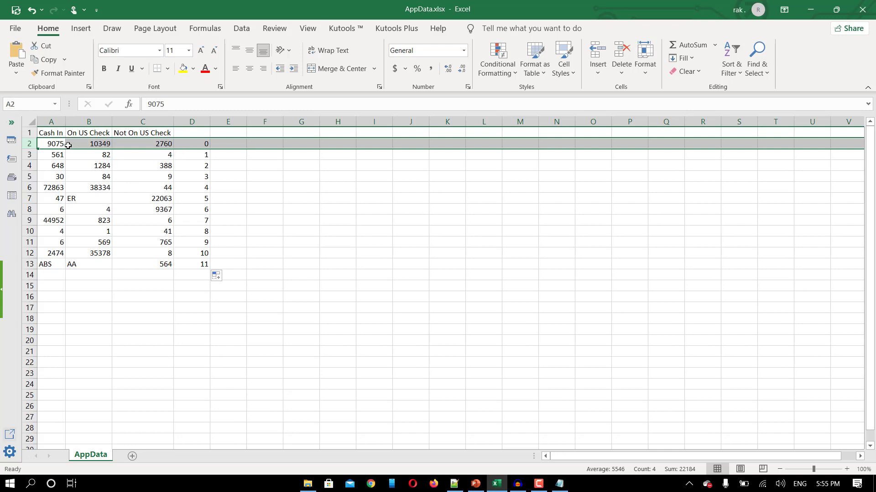
left_click(203, 145)
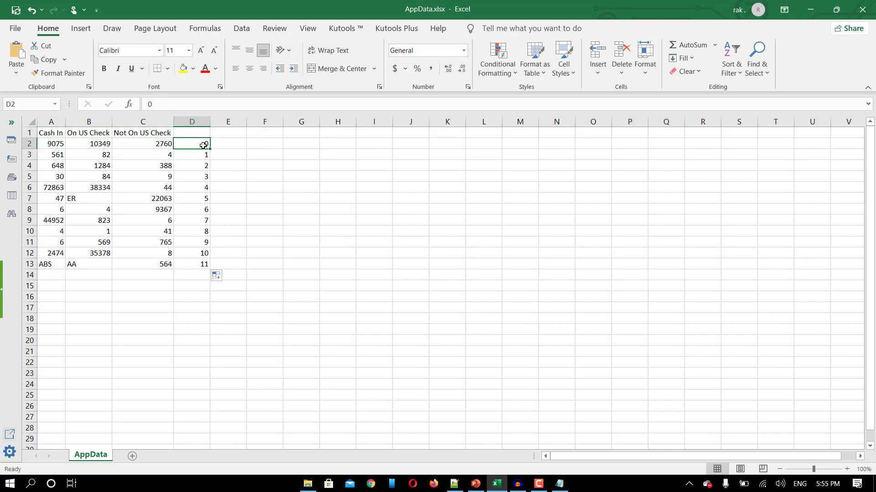
left_click(33, 144)
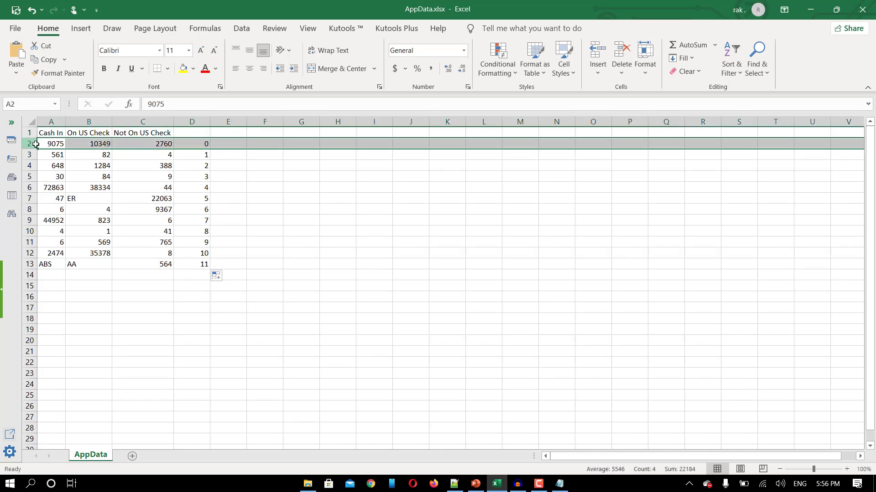
left_click(196, 314)
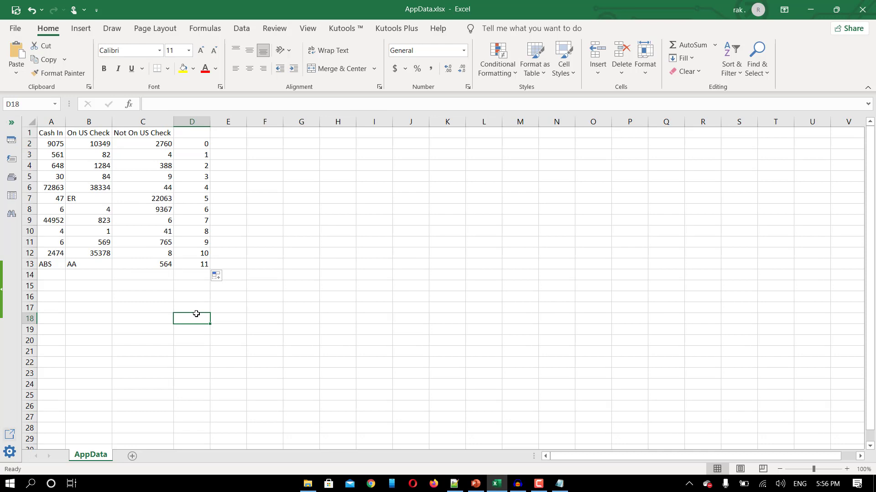
left_click(256, 292)
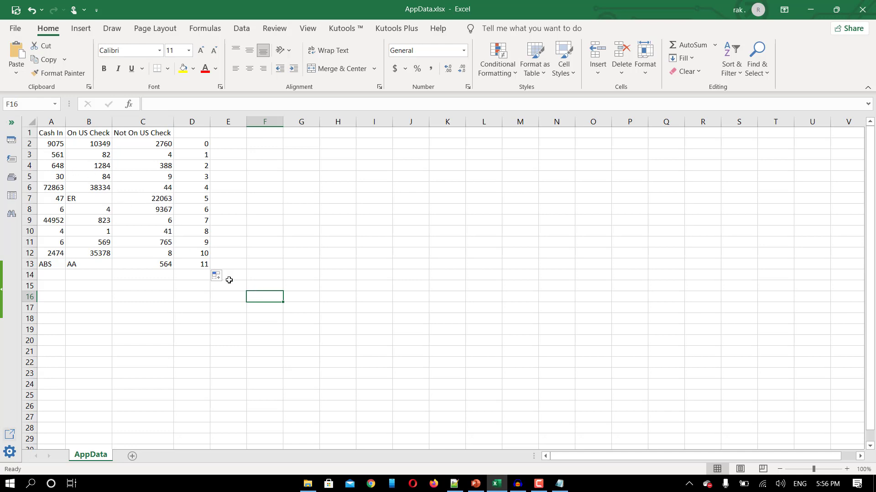
Switch to PowerPoint, review the transaction diagram, and highlight the words "transaction item" in the slide title.
left_click(476, 483)
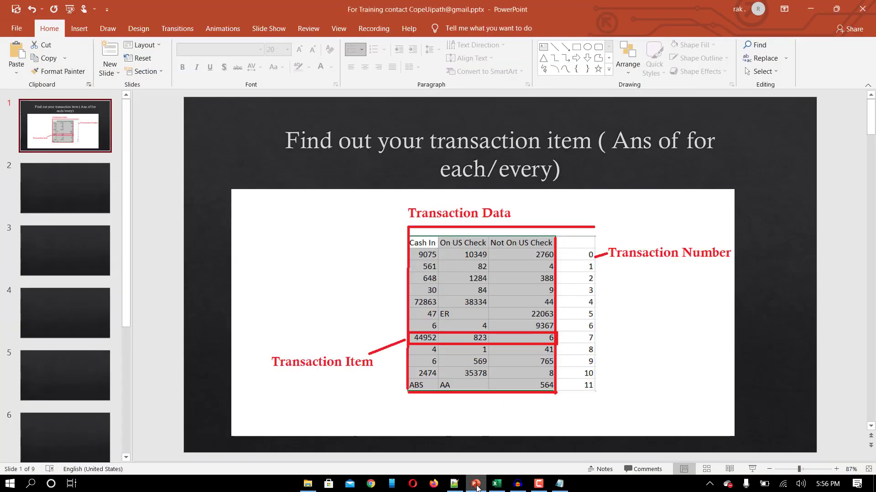
left_click(636, 235)
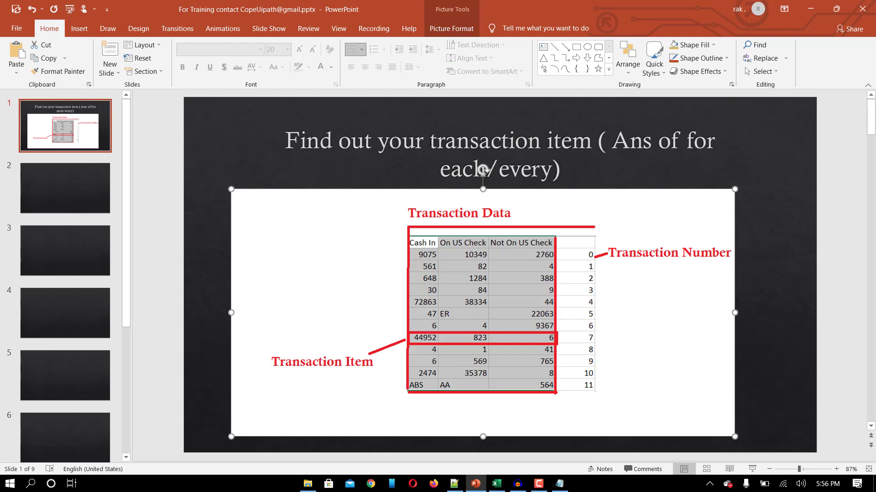
left_click(431, 142)
left_click_drag(431, 143, 597, 144)
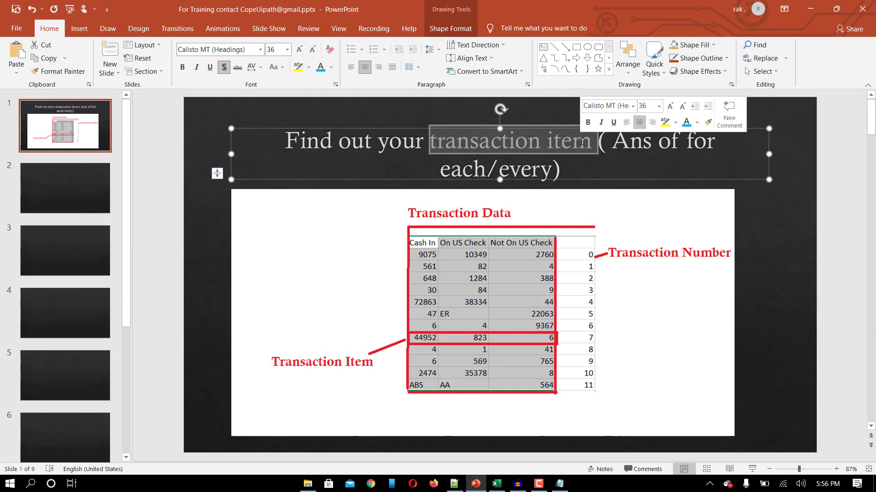
Switch to the AppData workbook in Excel and highlight row 2 as one transaction item, plus the full data range A2:C13.
left_click(553, 170)
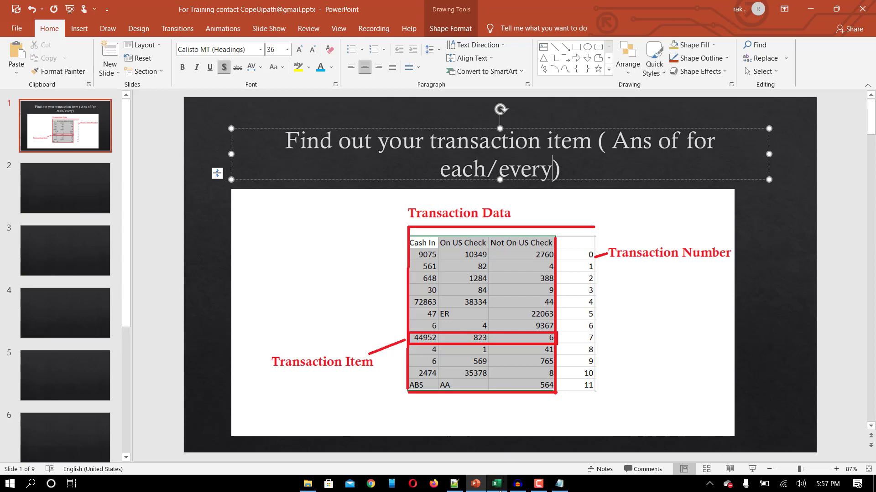
left_click(497, 485)
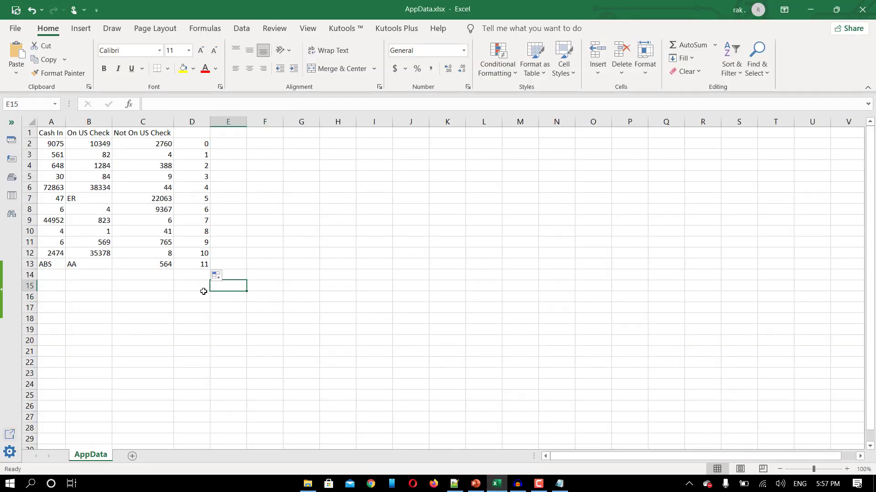
left_click_drag(51, 145, 161, 144)
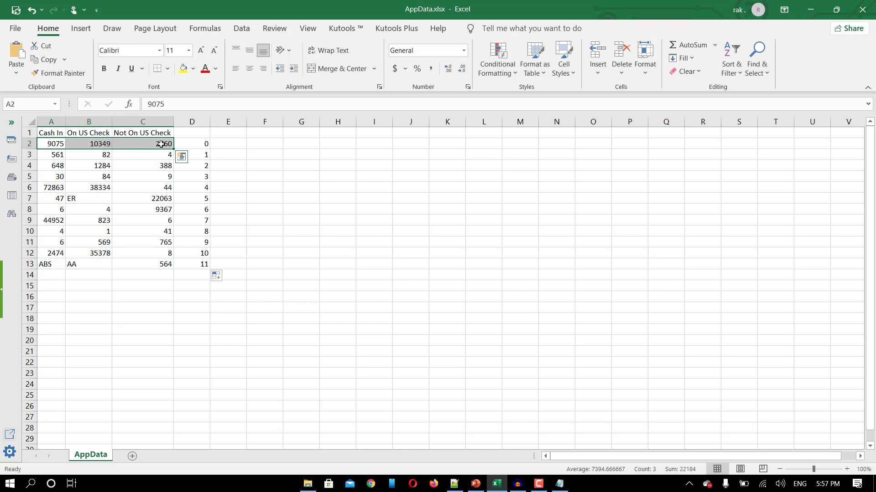
left_click(29, 143)
left_click(78, 181)
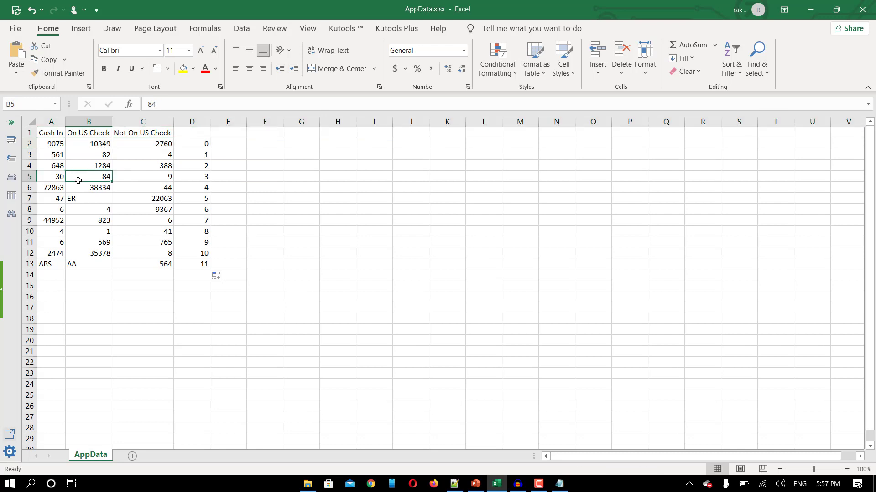
left_click_drag(50, 144, 129, 268)
Bring up the sample array in Notepad and highlight the whole array and its first element, abc.txt.
left_click(560, 485)
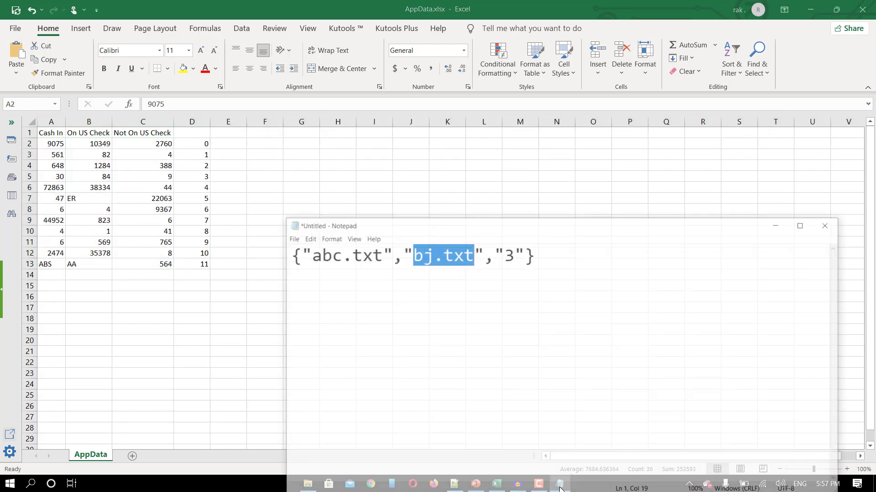
left_click_drag(549, 245, 259, 236)
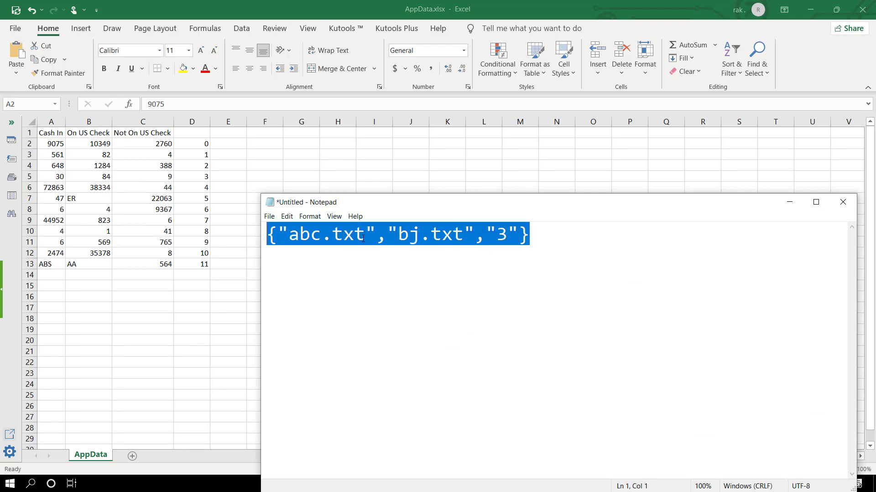
left_click_drag(363, 239, 290, 234)
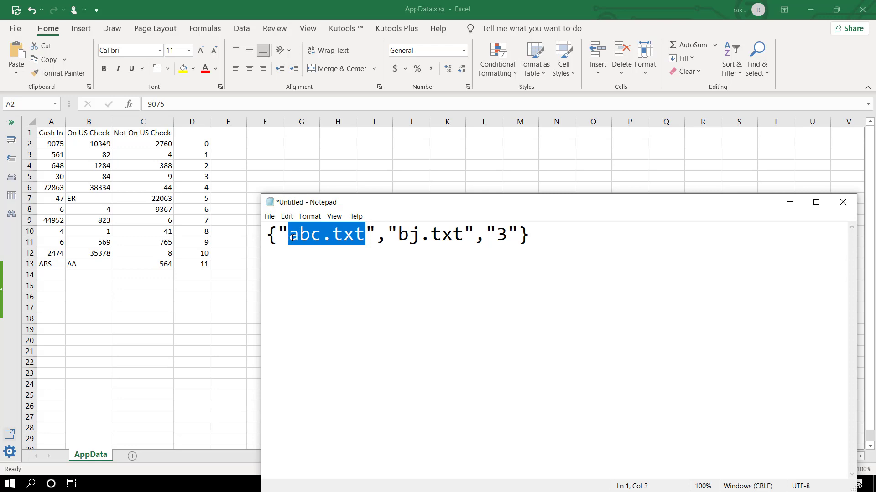
left_click_drag(292, 238, 367, 242)
Minimize Notepad, switch to PowerPoint and select the transaction data picture on slide 1.
left_click(789, 202)
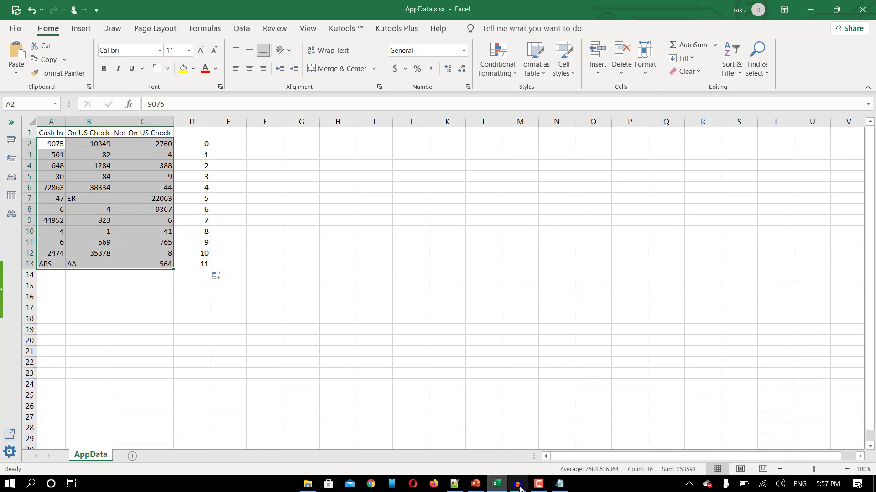
left_click(476, 484)
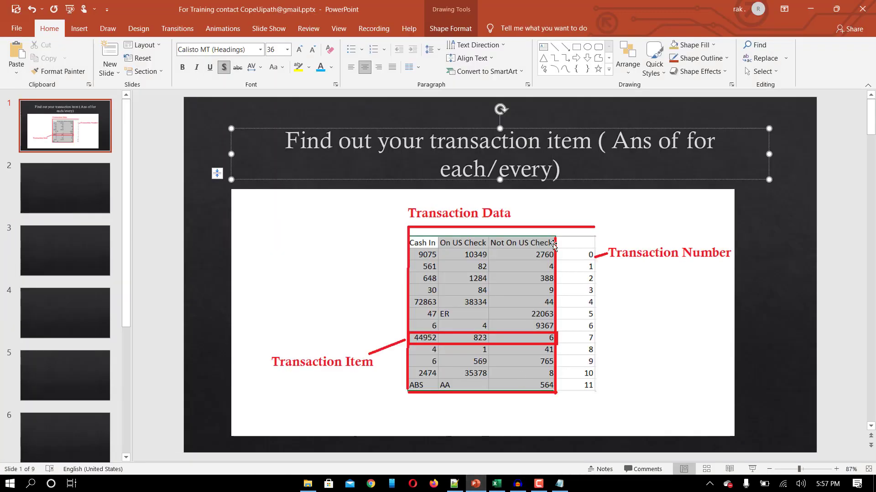
left_click(492, 269)
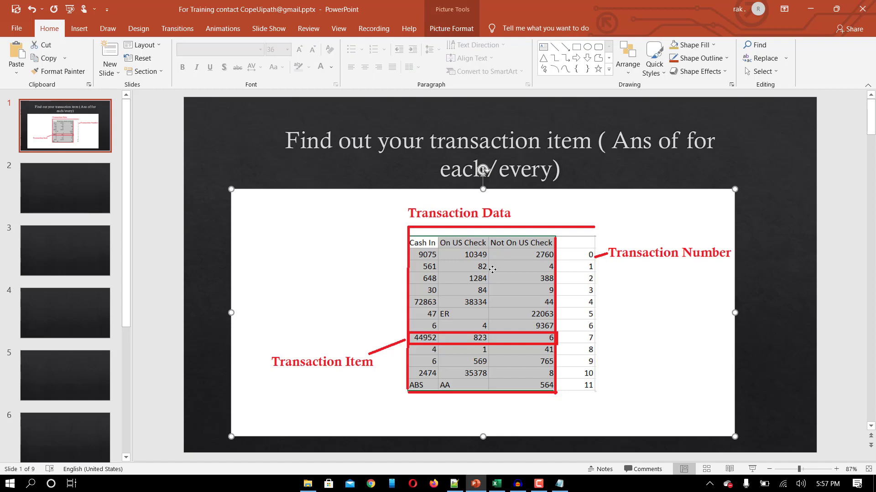